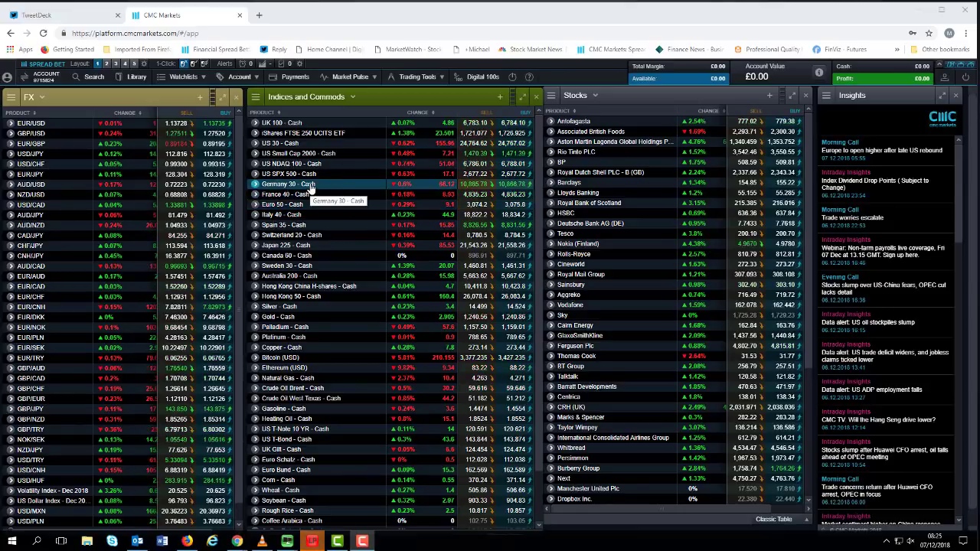
Step: Open the Germany 30 - Cash chart, then reposition and enlarge its window
left_click(310, 187)
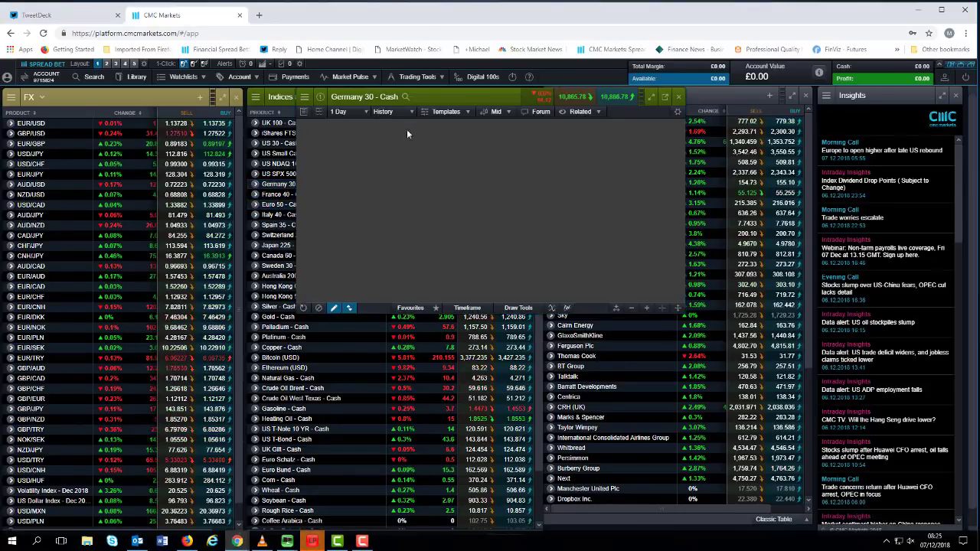
left_click_drag(443, 98, 357, 151)
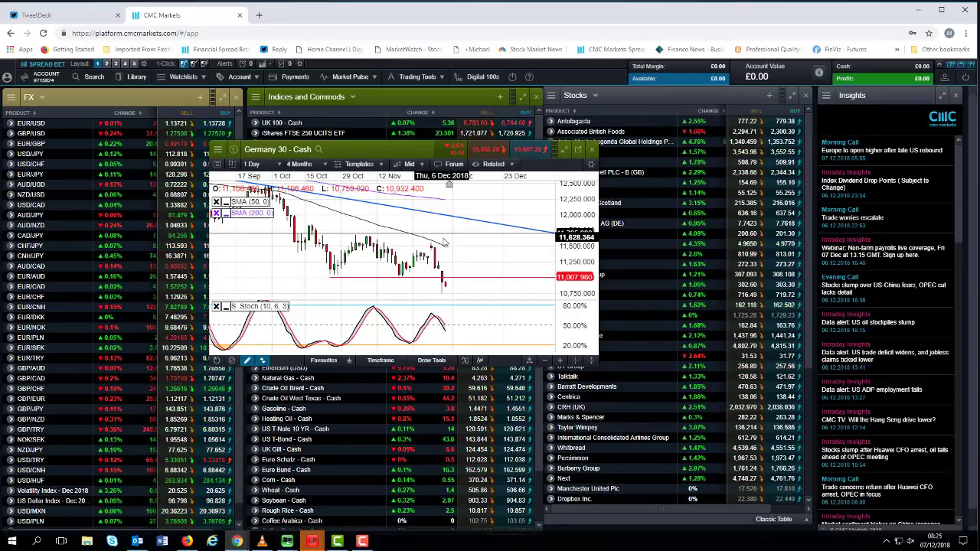
scroll(444, 243, "down", 1)
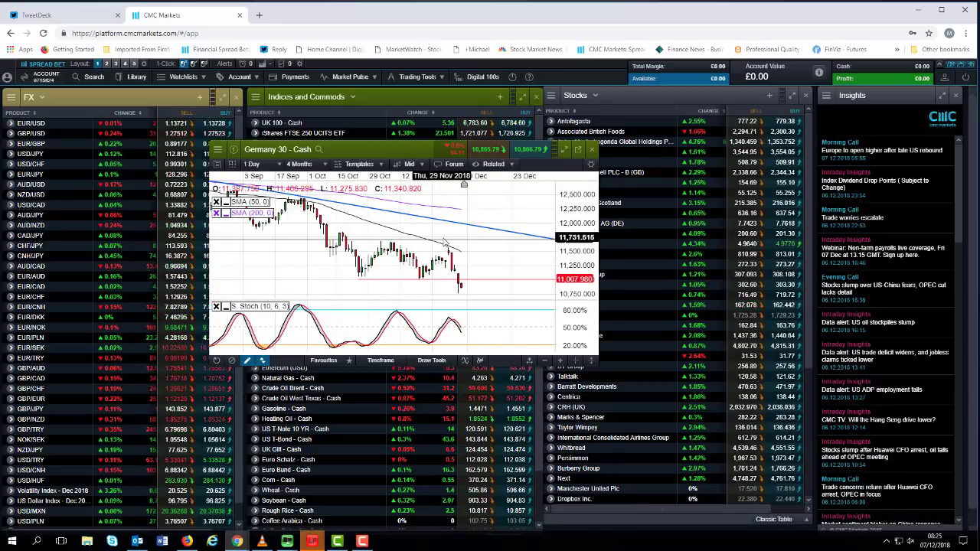
scroll(444, 243, "down", 2)
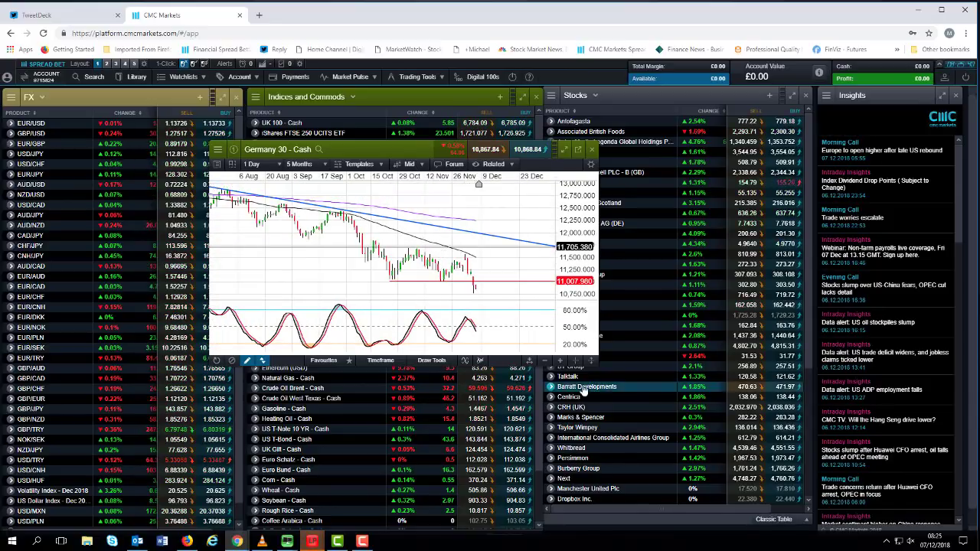
left_click_drag(600, 367, 682, 452)
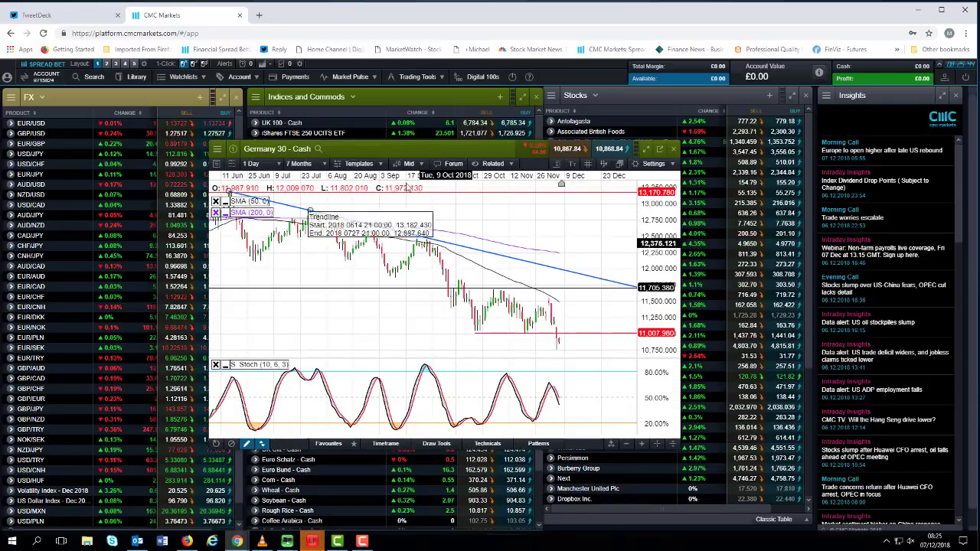
left_click_drag(359, 141, 292, 143)
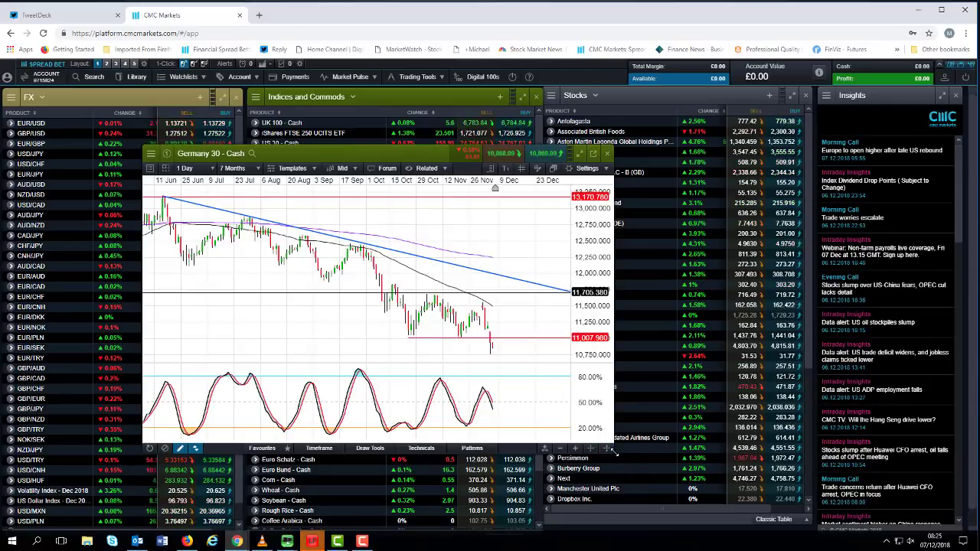
left_click_drag(612, 455, 679, 467)
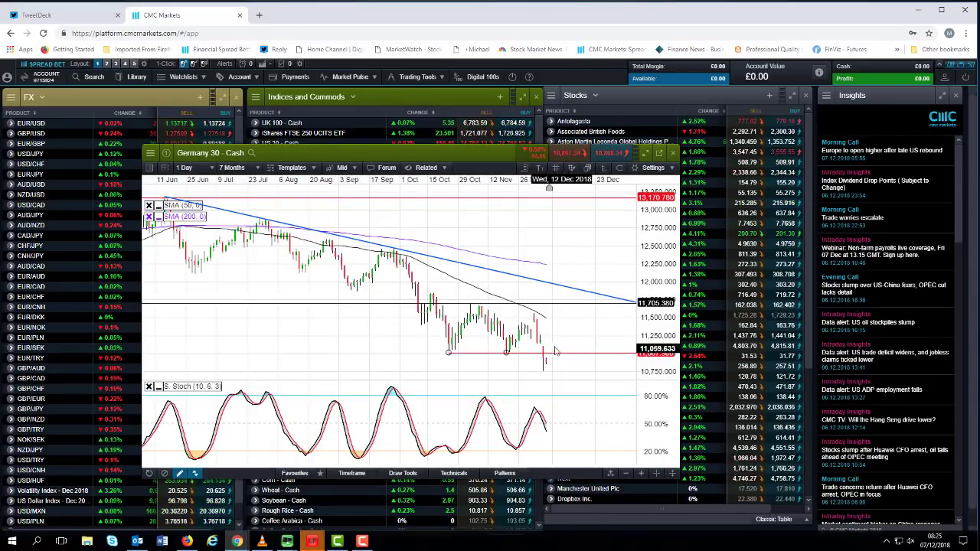
Step: Zoom the Germany 30 chart out to 8 months of daily candles, then close it
scroll(556, 349, "down", 1)
scroll(555, 350, "up", 2)
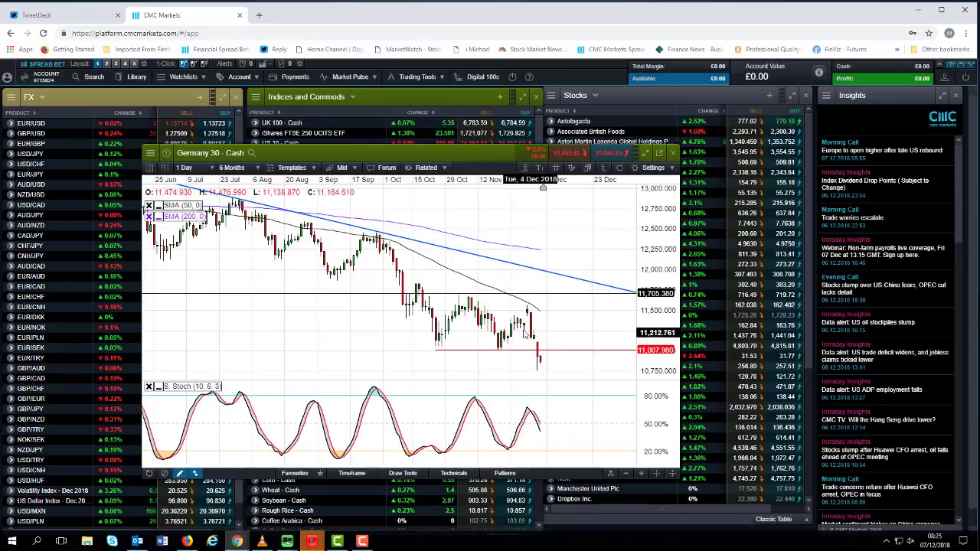
scroll(523, 329, "down", 1)
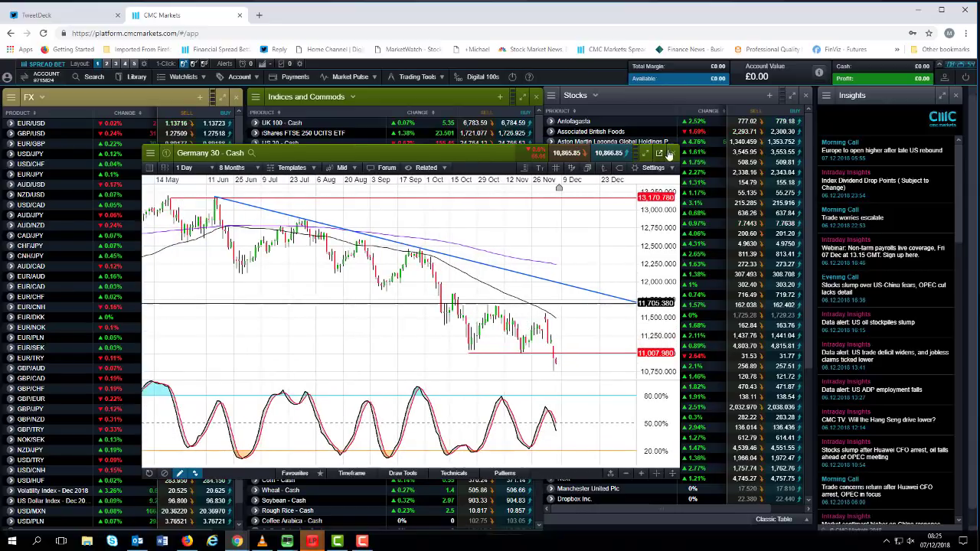
left_click(668, 153)
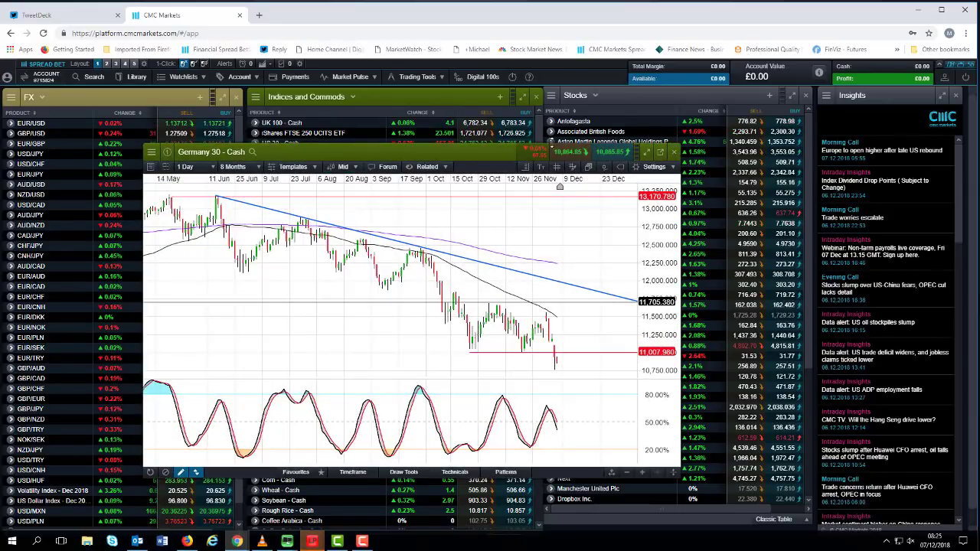
Step: Close the Germany 30 chart and open the UK 100 - Cash chart
left_click(673, 152)
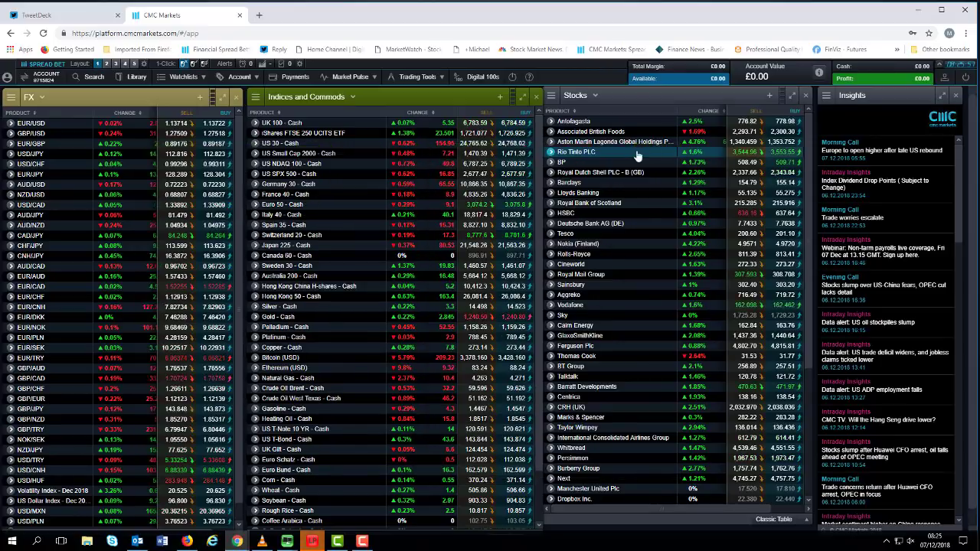
left_click(304, 126)
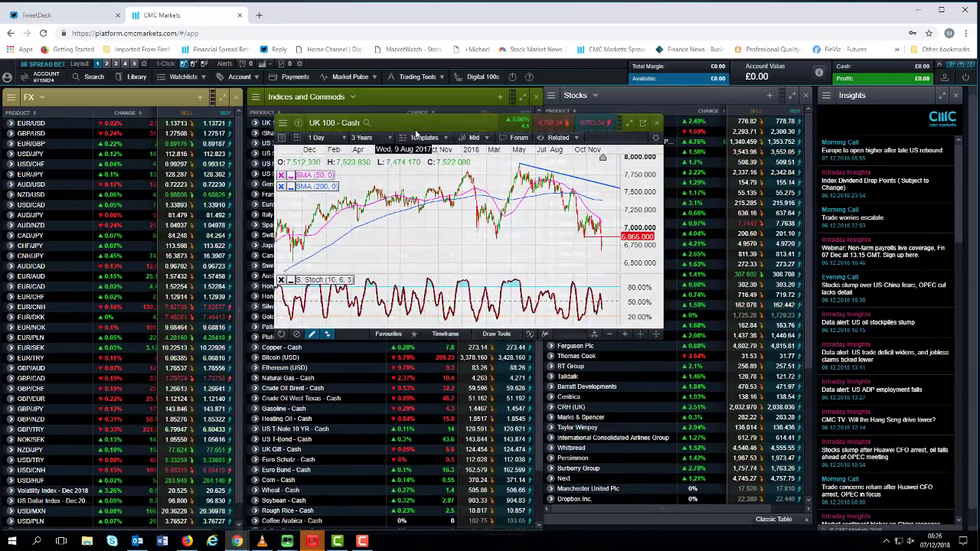
scroll(409, 228, "up", 5)
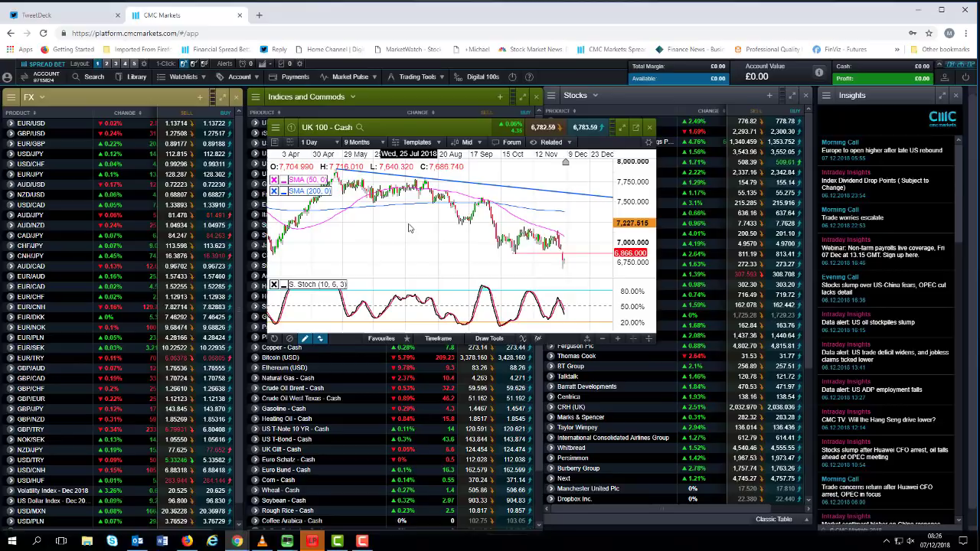
Step: Move the UK 100 chart window left, widen and heighten it, and zoom to about 8 months
left_click_drag(464, 127, 353, 162)
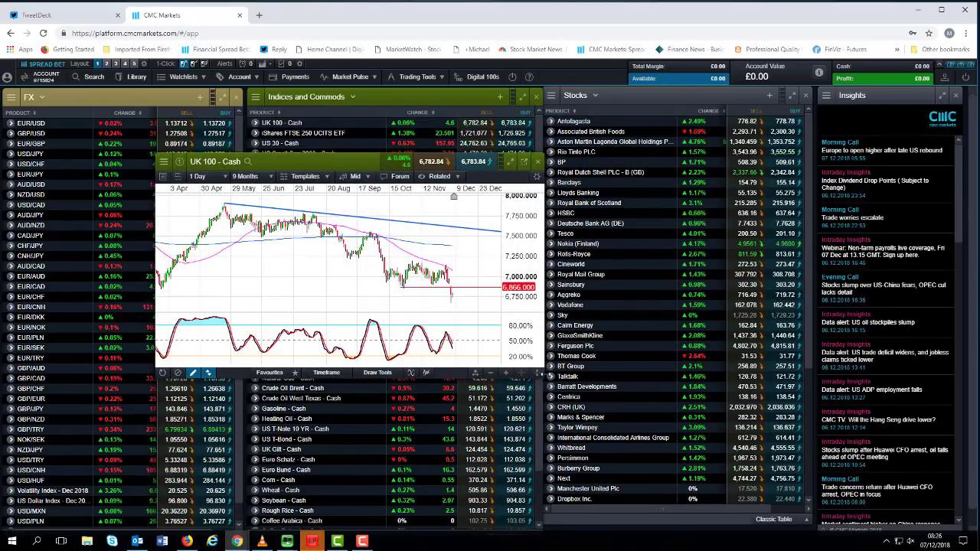
left_click_drag(538, 373, 695, 374)
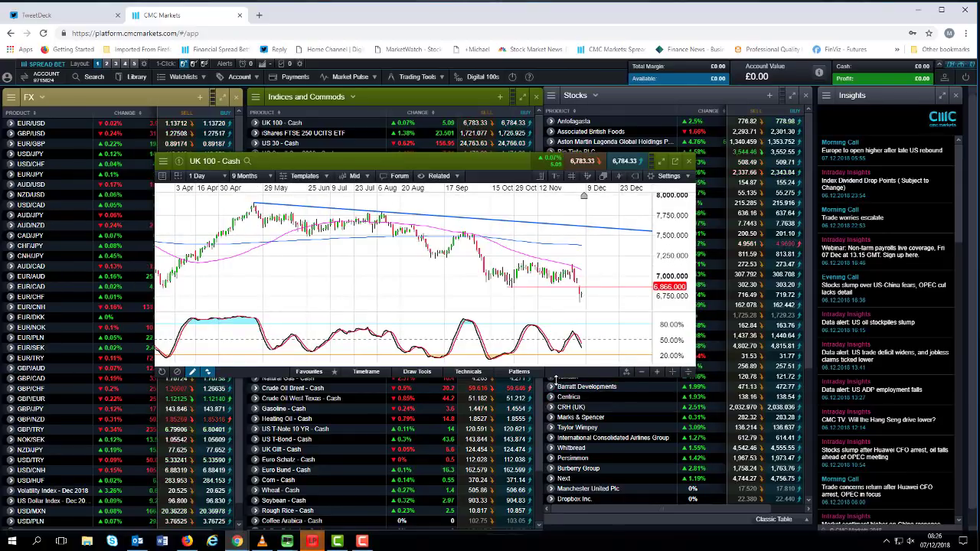
left_click_drag(558, 476, 559, 473)
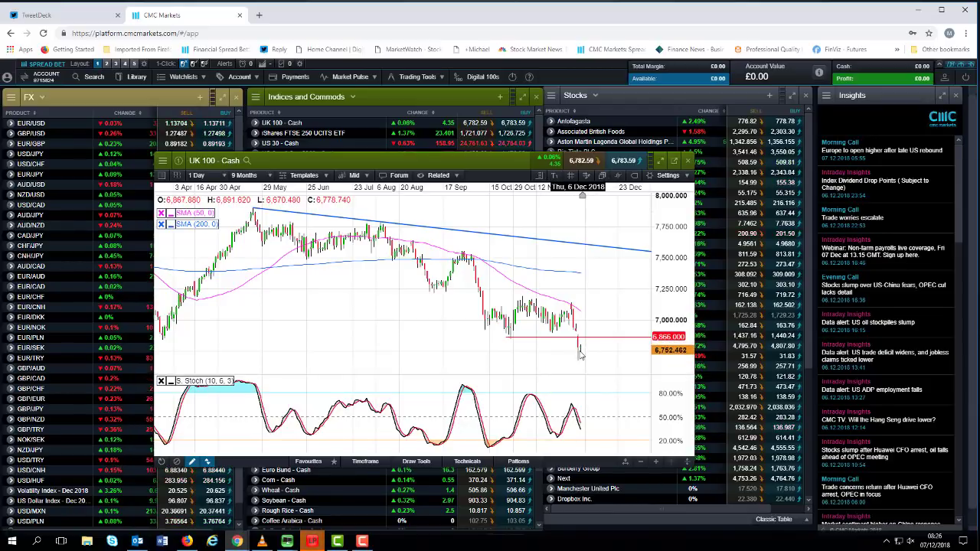
scroll(581, 352, "down", 1)
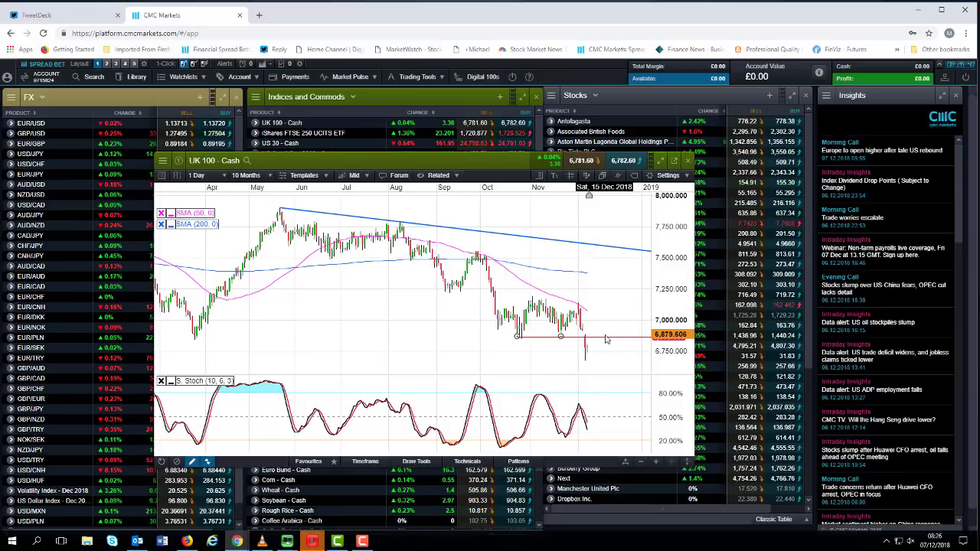
scroll(579, 344, "up", 2)
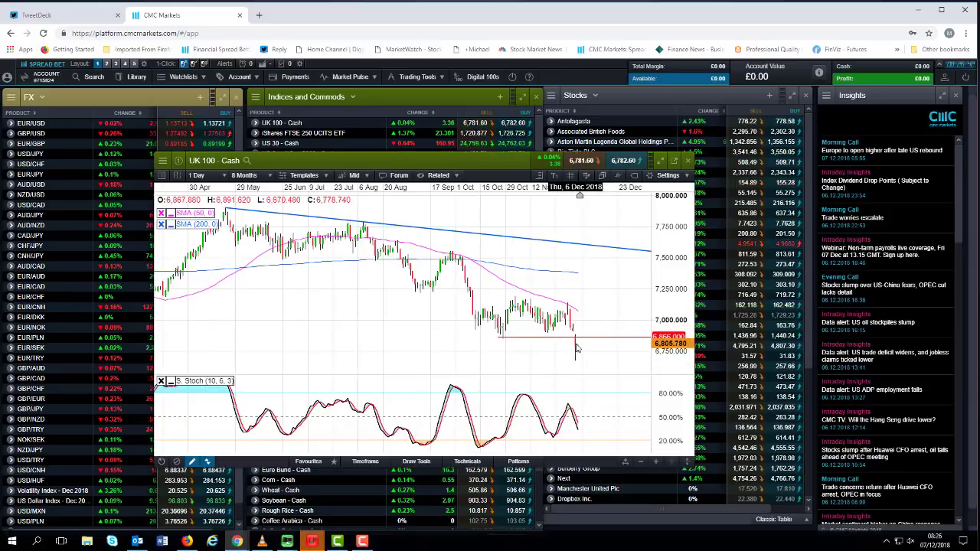
scroll(578, 348, "up", 1)
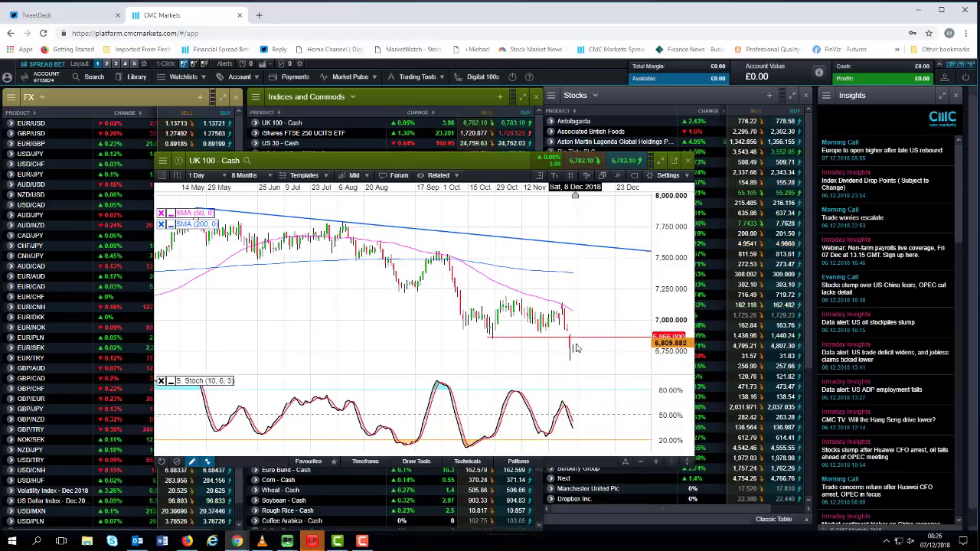
Step: Close the UK 100 chart and bring up the EUR/USD daily chart from the FX watchlist
left_click(687, 162)
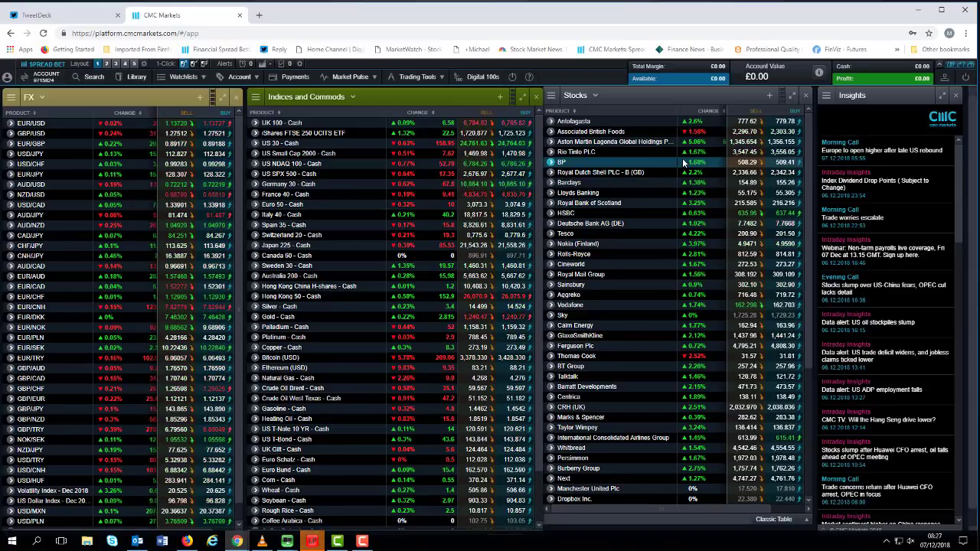
left_click(37, 123)
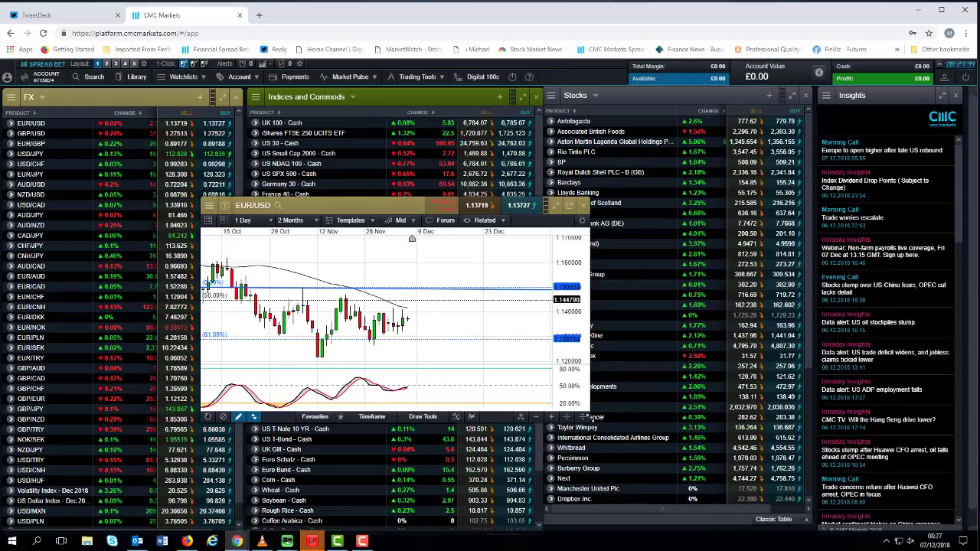
Step: Enlarge the EUR/USD chart window, move it up-left, and zoom out to 7 months
left_click_drag(587, 417, 685, 474)
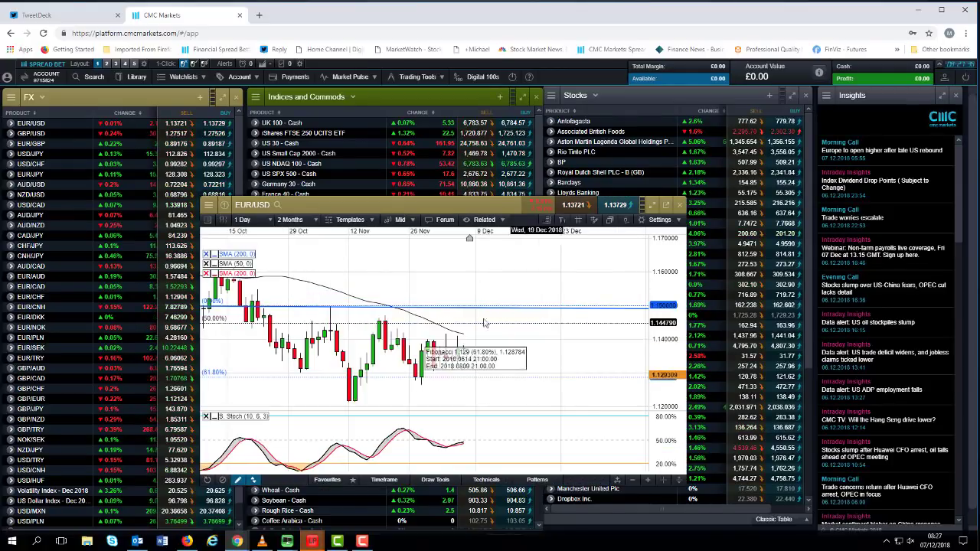
left_click_drag(449, 207, 362, 145)
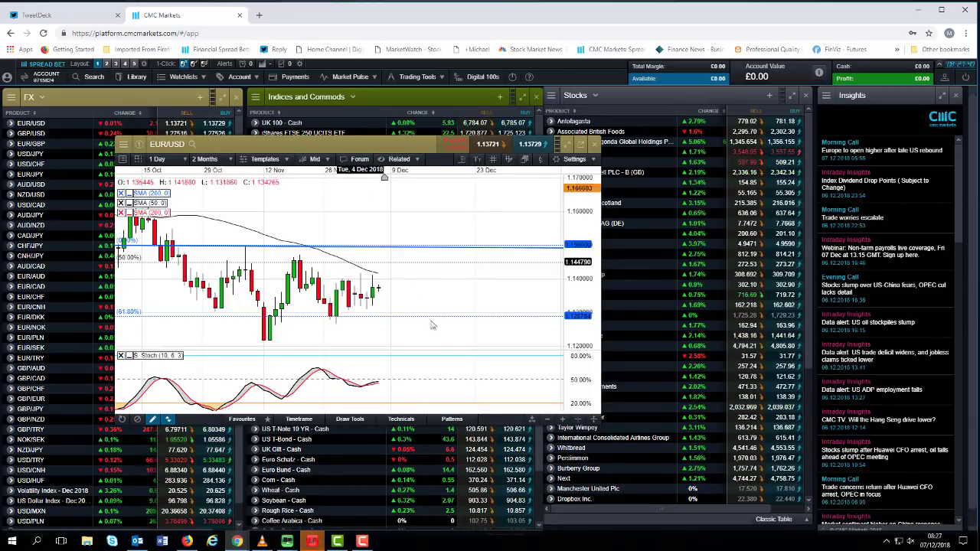
scroll(469, 313, "down", 2)
scroll(469, 313, "down", 5)
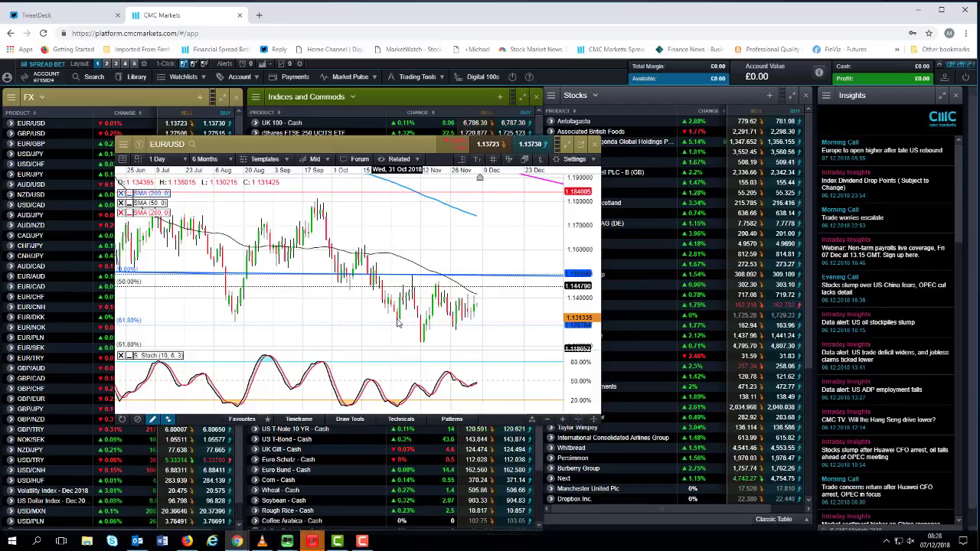
scroll(356, 228, "down", 2)
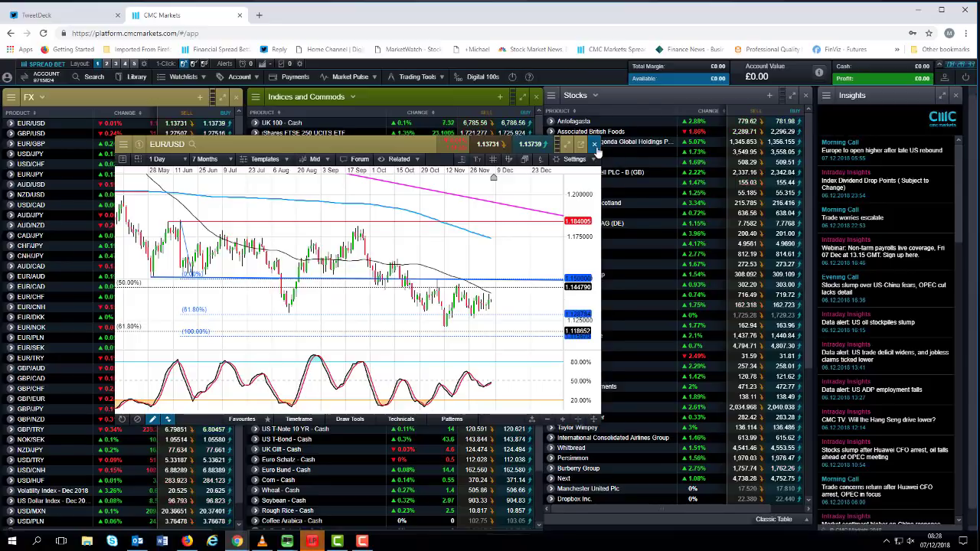
Step: Swap EUR/USD for the GBP/USD chart, enlarge its window, and zoom out to 8 months
left_click(595, 146)
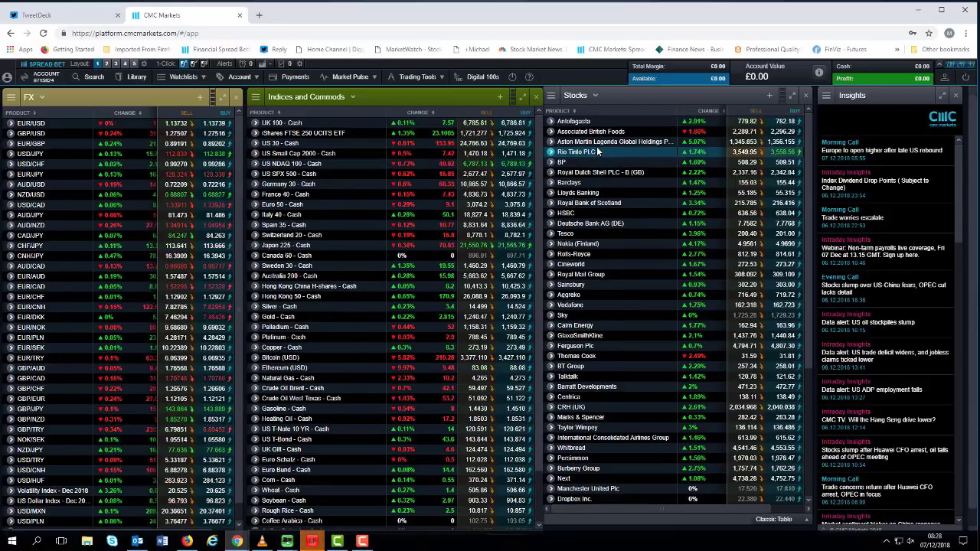
left_click(31, 134)
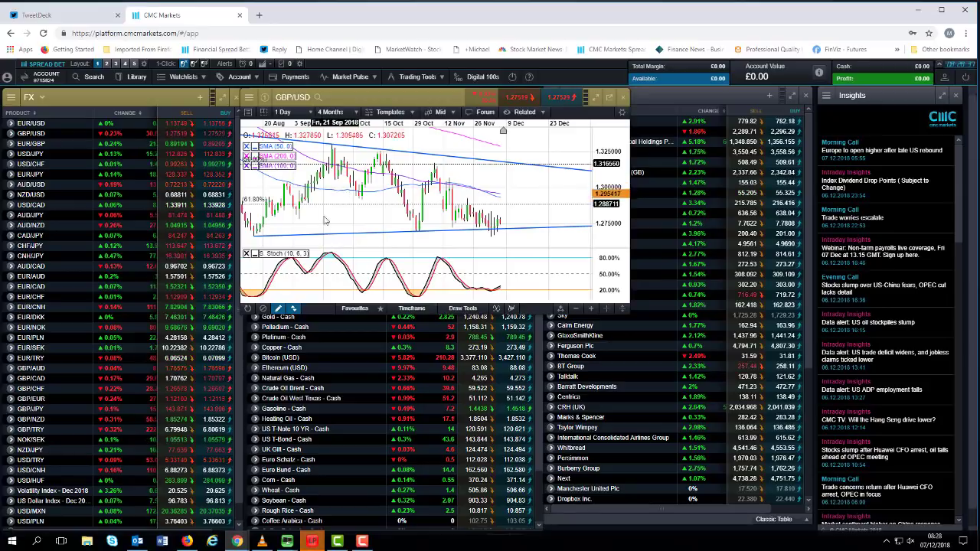
left_click_drag(366, 97, 292, 164)
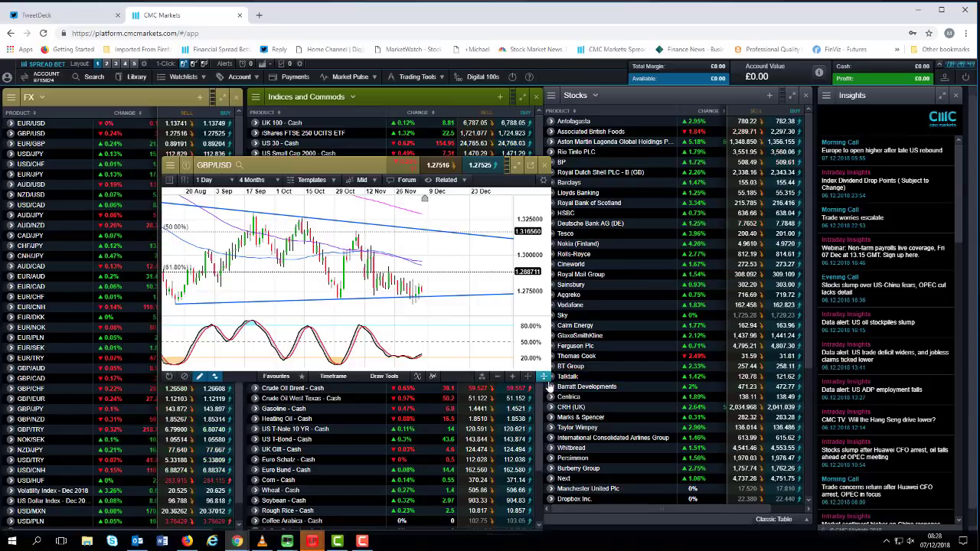
left_click_drag(546, 377, 639, 437)
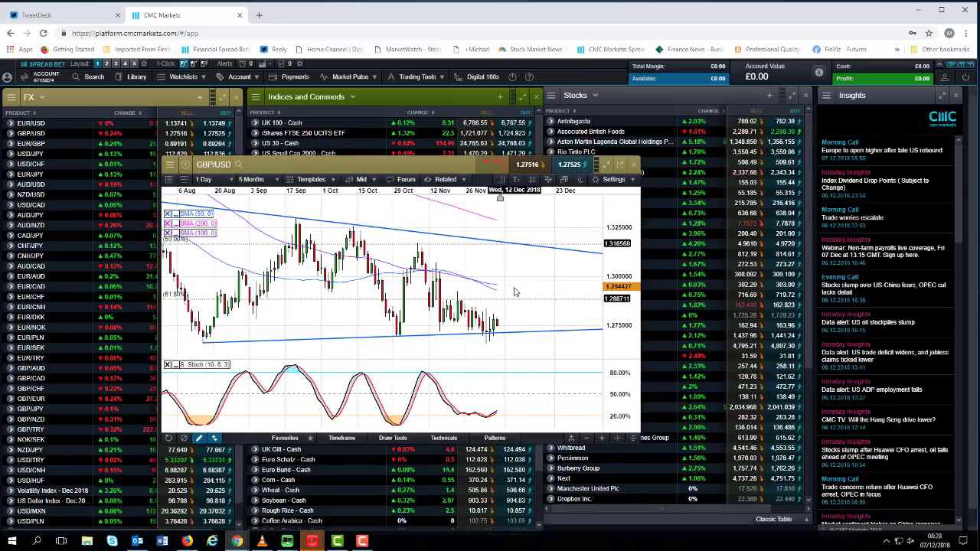
scroll(514, 292, "down", 3)
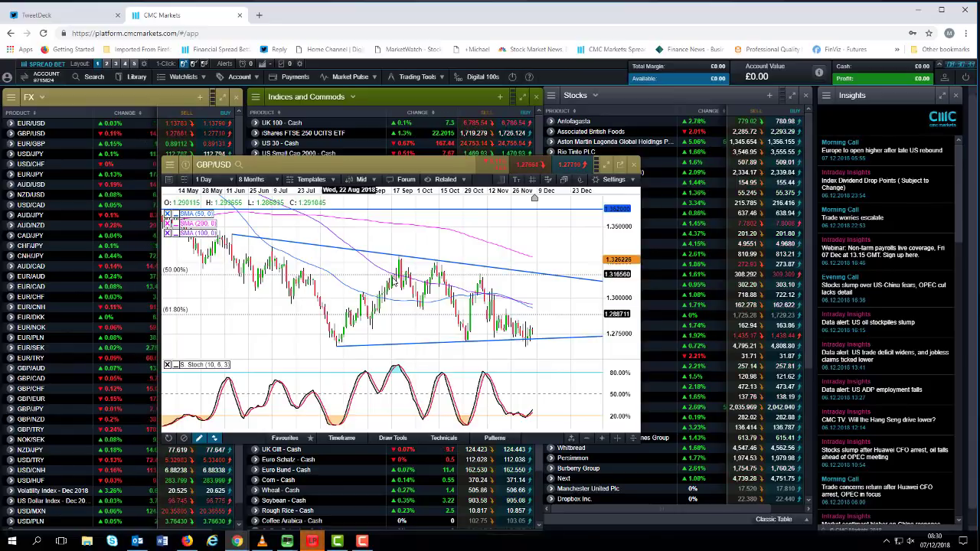
Step: Select the lower GBP/USD trendline, pan and zoom the chart, then close the window
left_click(540, 337)
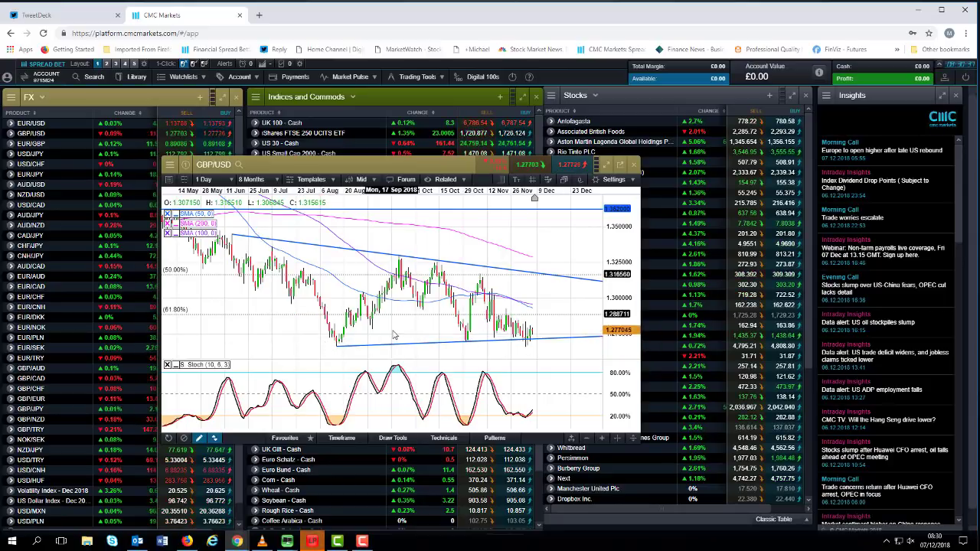
left_click_drag(368, 327, 393, 326)
scroll(393, 329, "up", 4)
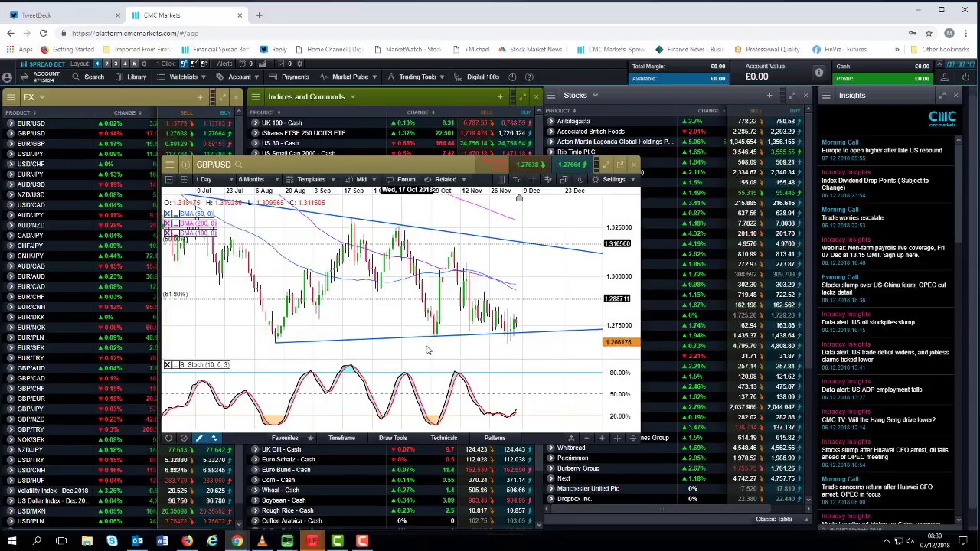
scroll(549, 308, "down", 1)
scroll(550, 309, "down", 1)
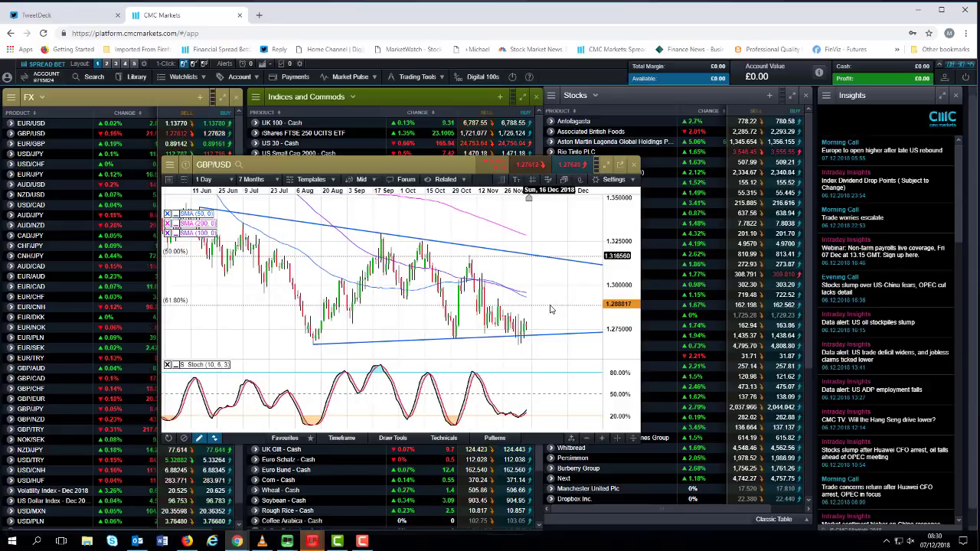
scroll(549, 308, "down", 1)
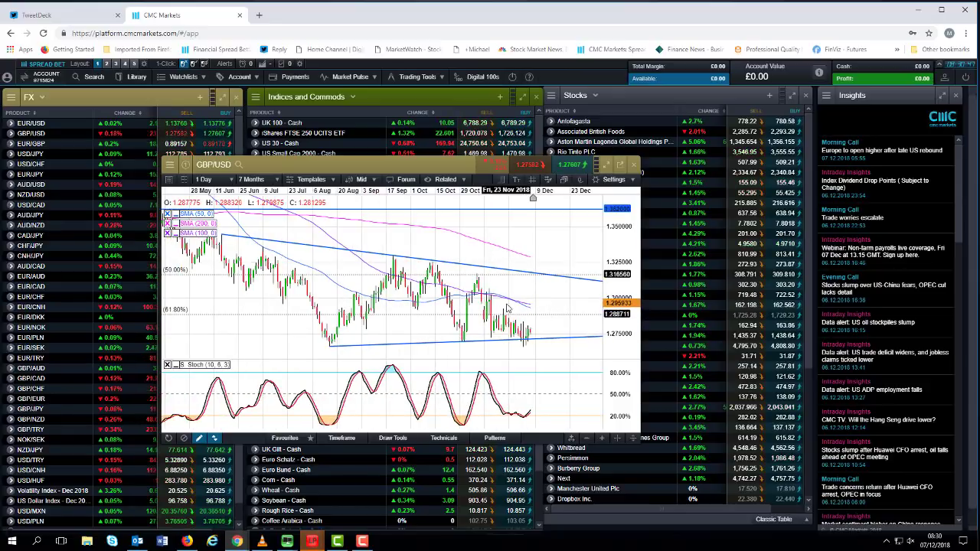
left_click(634, 166)
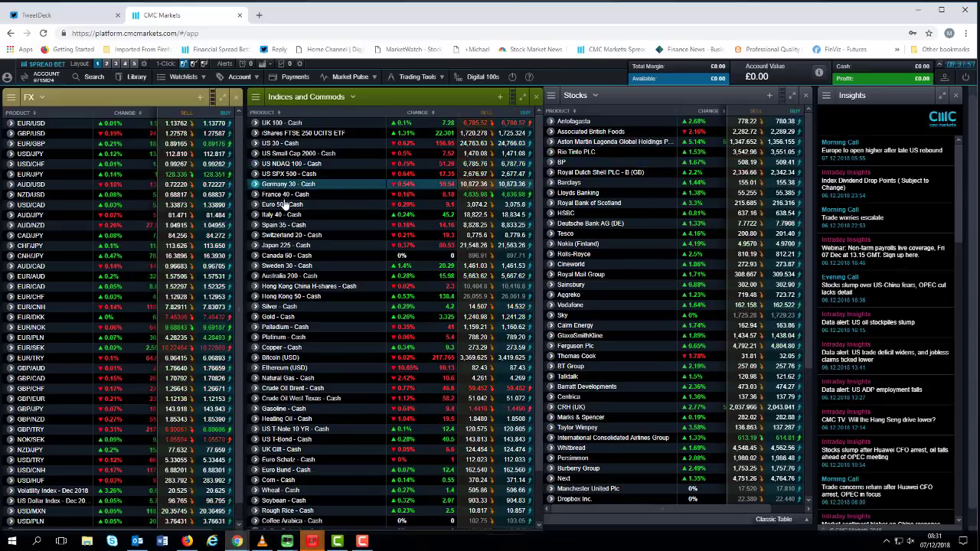
Step: Open the US SPX 500 - Cash chart, reposition its window, and zoom out to 2 years
left_click(301, 174)
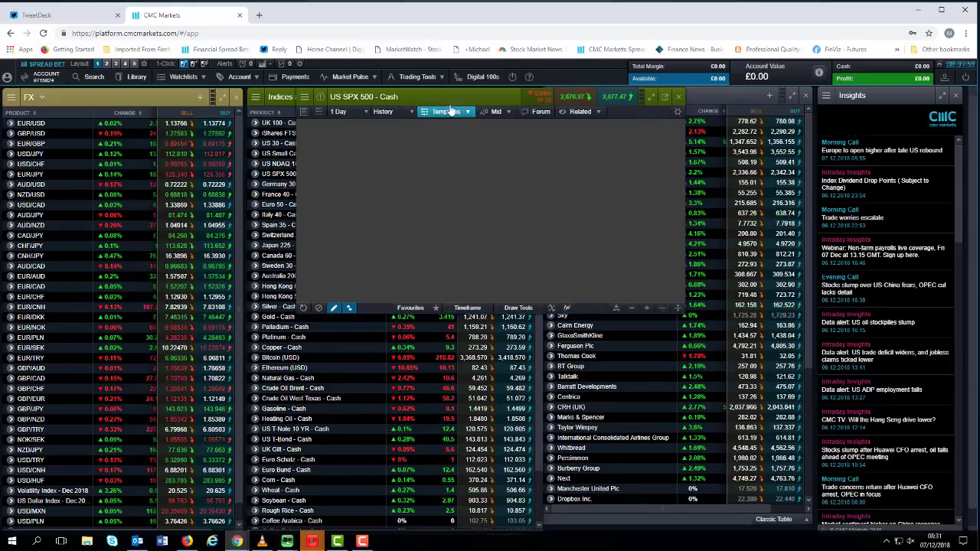
left_click_drag(456, 98, 449, 131)
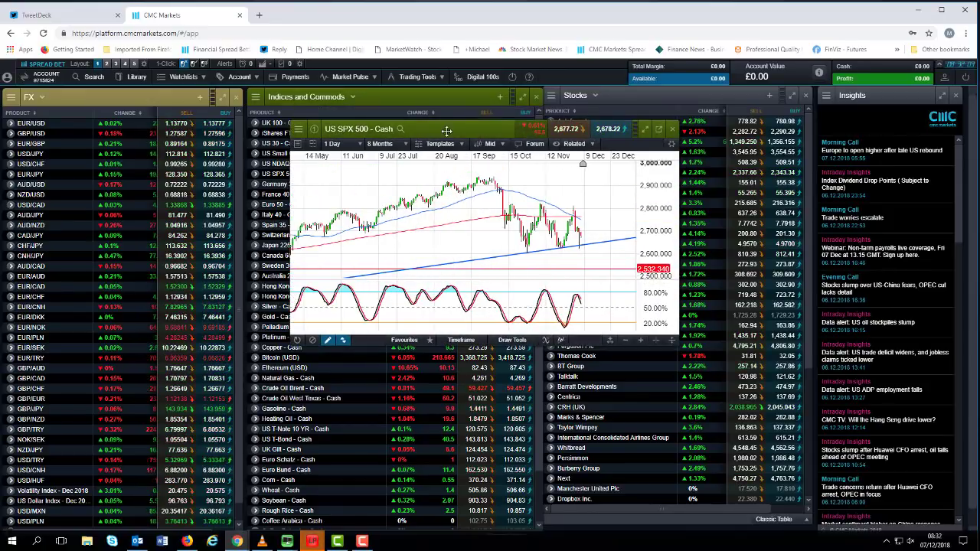
left_click_drag(447, 130, 412, 170)
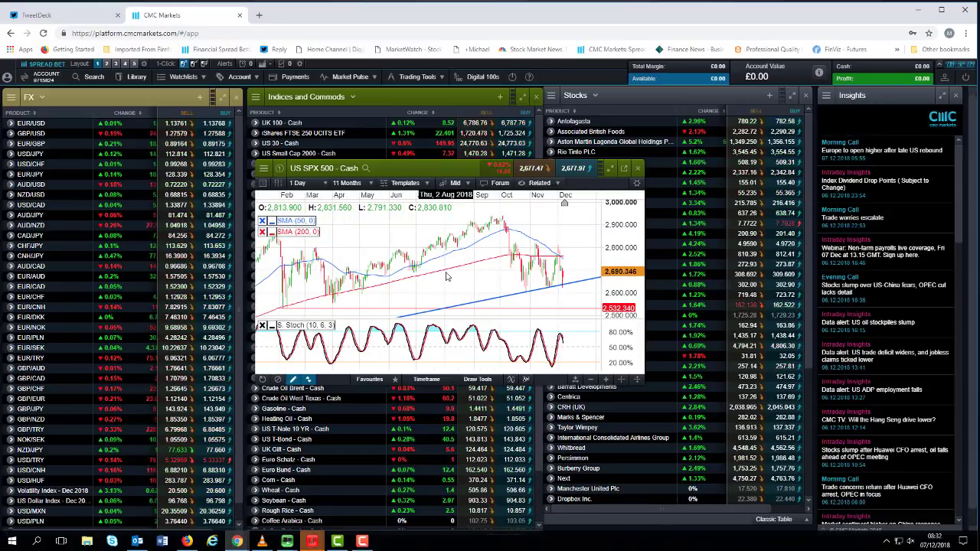
scroll(447, 271, "down", 5)
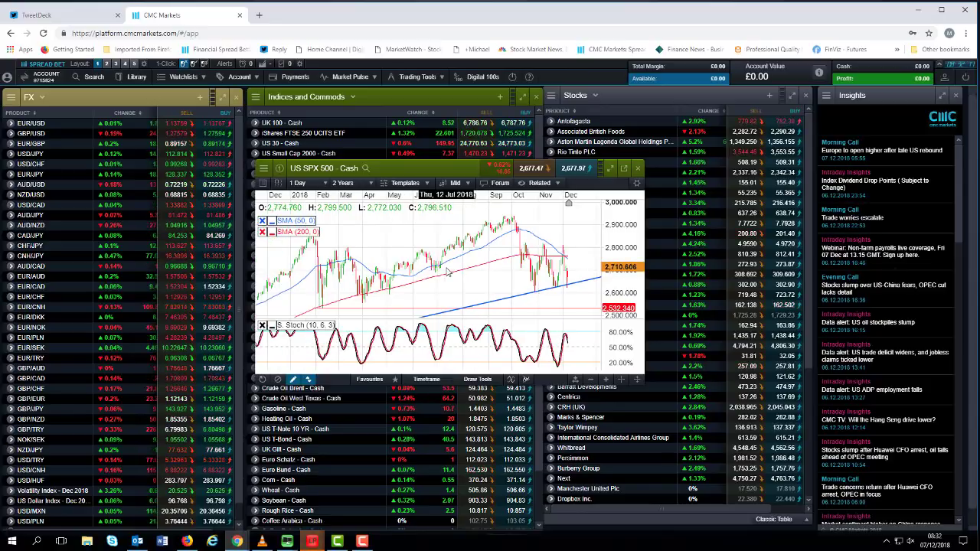
scroll(447, 271, "down", 2)
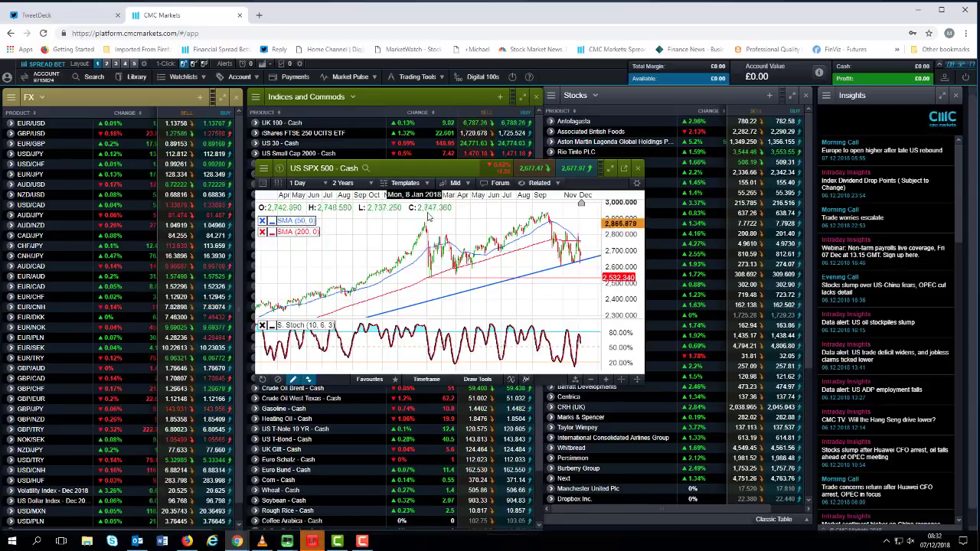
left_click_drag(396, 169, 352, 199)
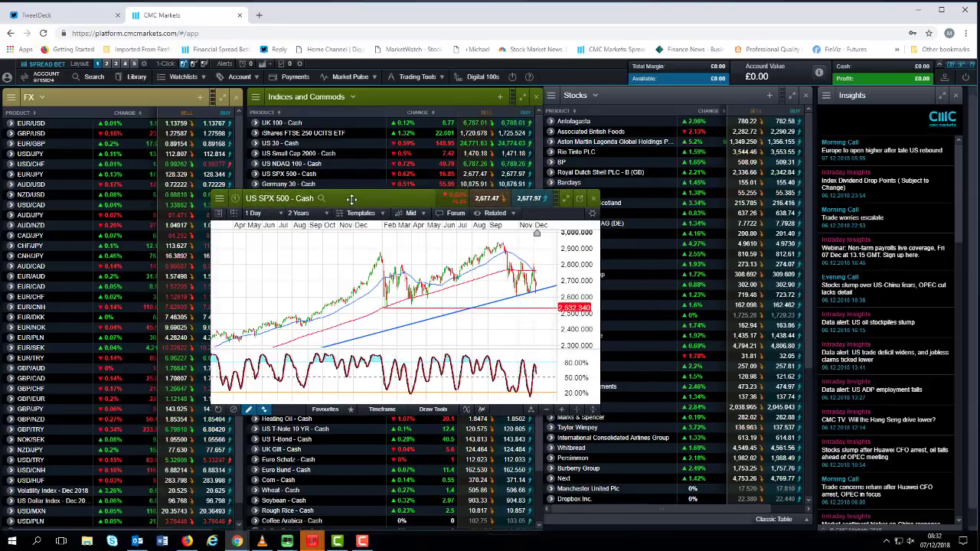